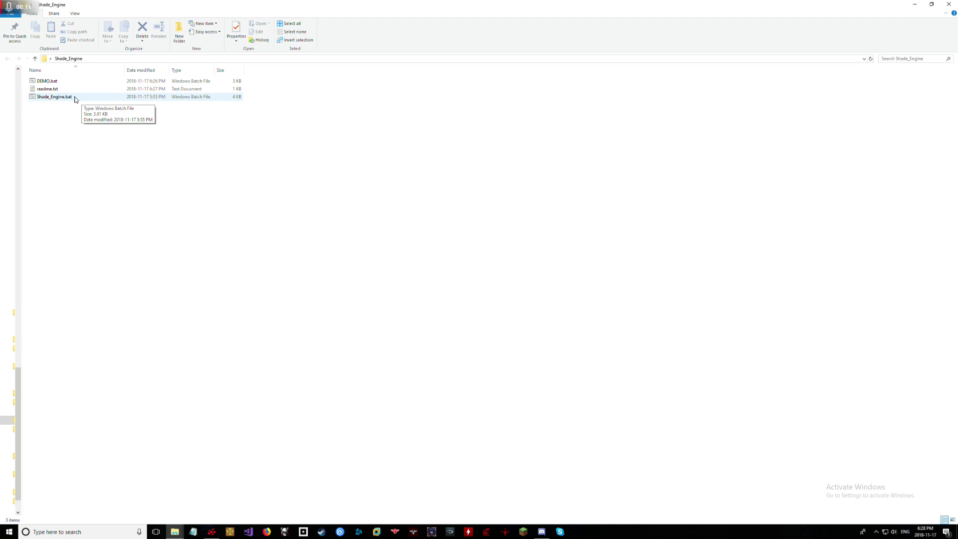
- Launch DEMO.bat and move the Shade Engine Demo console to the screen centre
{"action": "double_click", "coordinate": [47, 81]}
{"action": "mouse_move", "coordinate": [60, 26]}
{"action": "left_mouse_down"}
{"action": "mouse_move", "coordinate": [239, 112]}
{"action": "mouse_move", "coordinate": [273, 162]}
{"action": "left_mouse_up"}
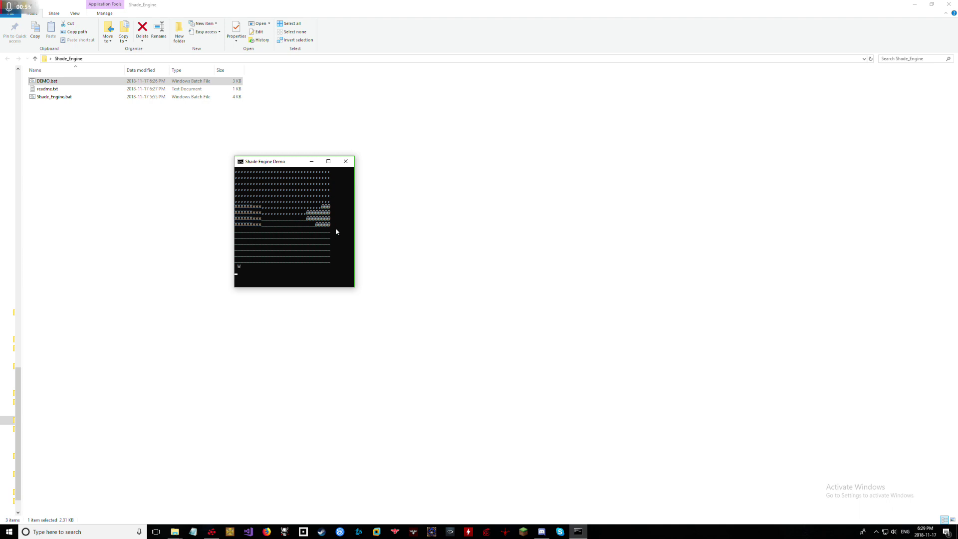
- Walk forward through the ASCII scene with W toward the wall and @ block
{"action": "key", "text": "w"}
{"action": "key", "text": "w"}
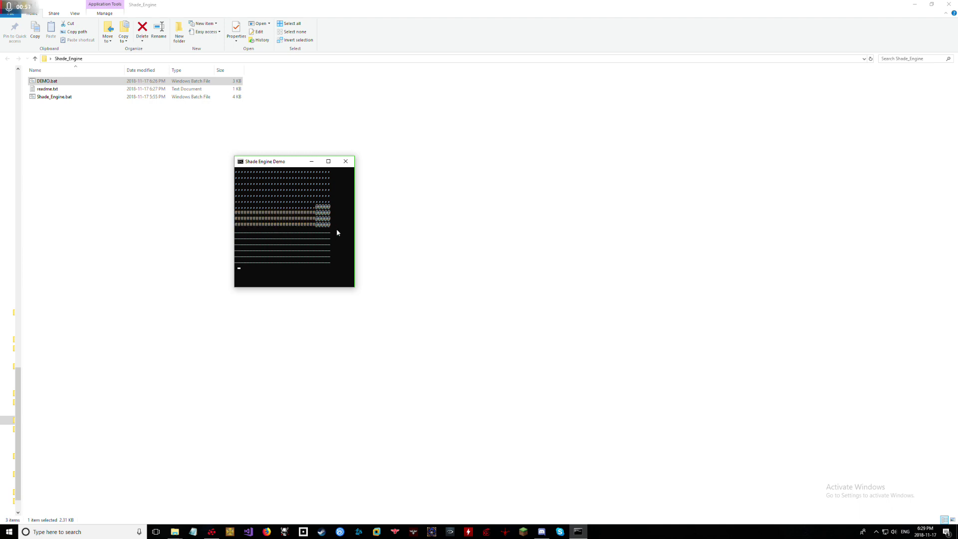
{"action": "key", "text": "w"}
{"action": "key", "text": "w"}
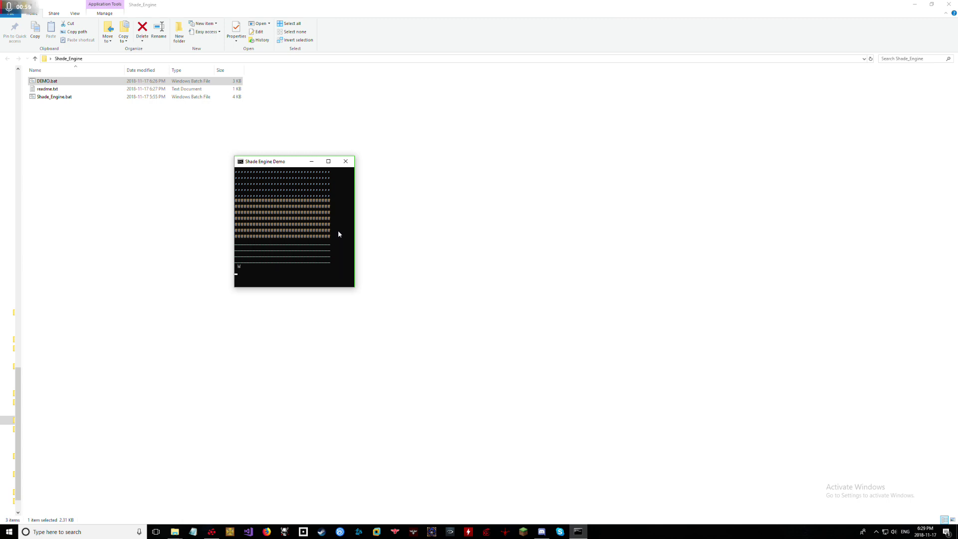
{"action": "key", "text": "w"}
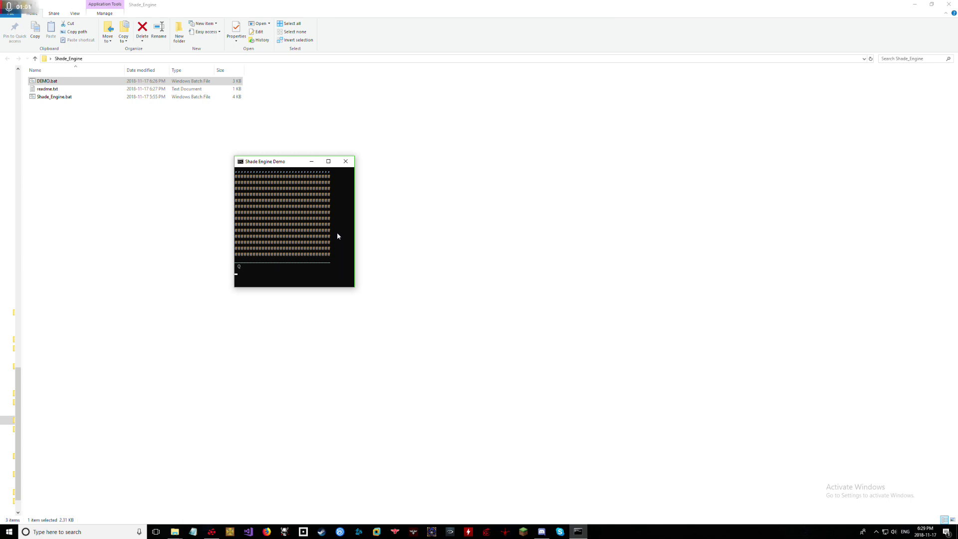
{"action": "key", "text": "w"}
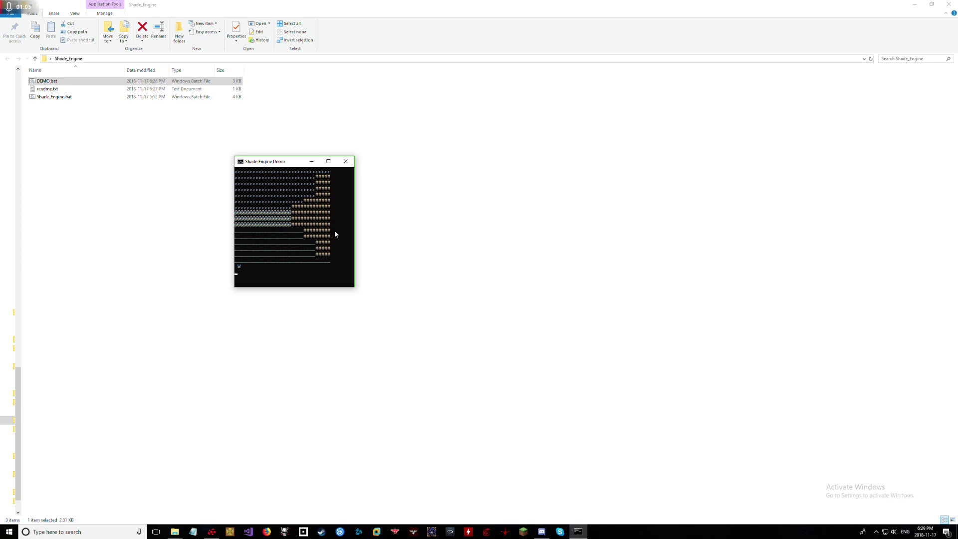
{"action": "key", "text": "w"}
{"action": "key", "text": "w"}
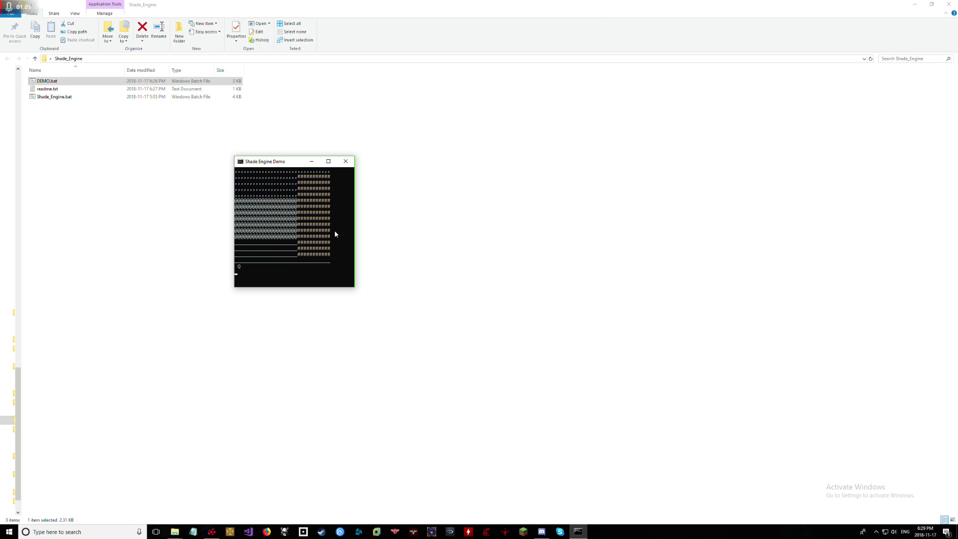
{"action": "key", "text": "q"}
{"action": "key", "text": "w"}
{"action": "key", "text": "w"}
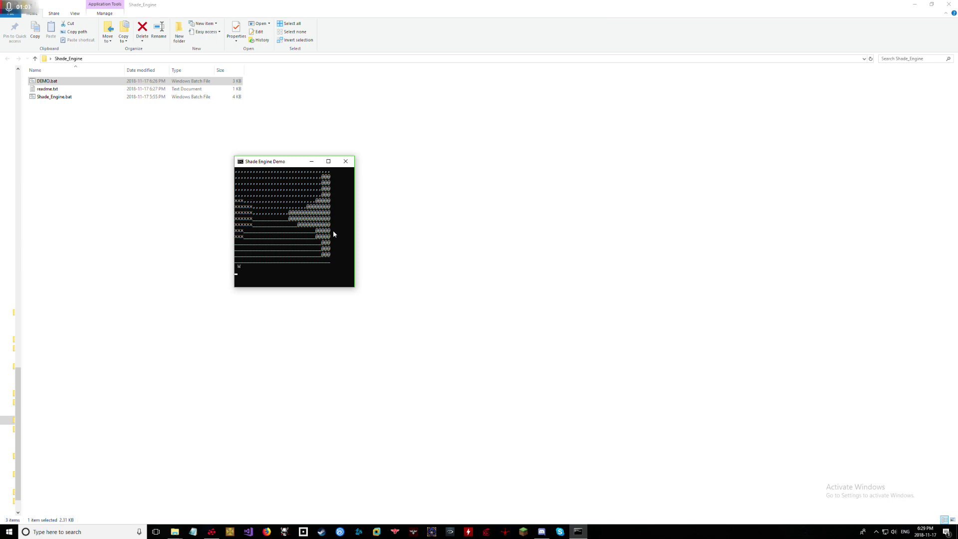
{"action": "key", "text": "w"}
{"action": "key", "text": "w"}
{"action": "key", "text": "w"}
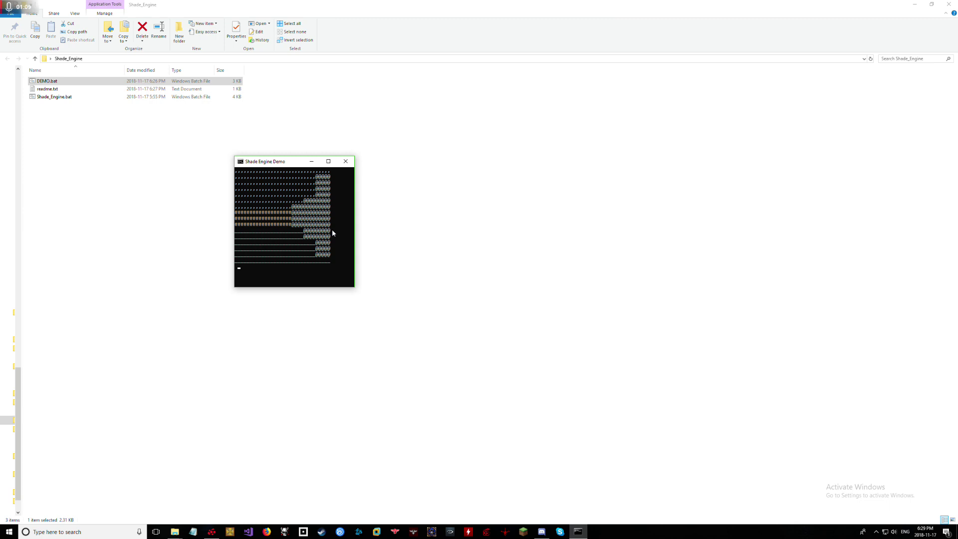
{"action": "key", "text": "w"}
{"action": "key", "text": "w"}
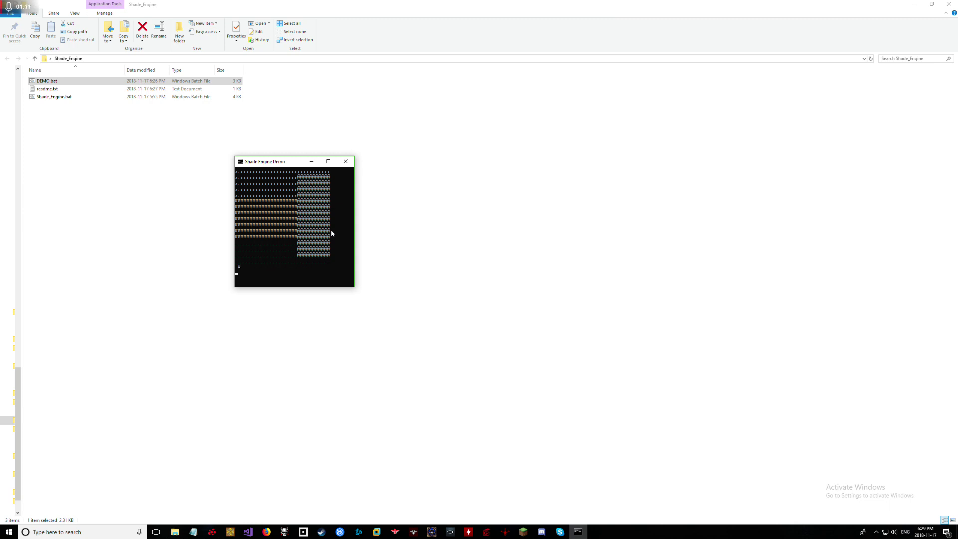
- Turn left twice with Q and strafe right twice with D
{"action": "key", "text": "q"}
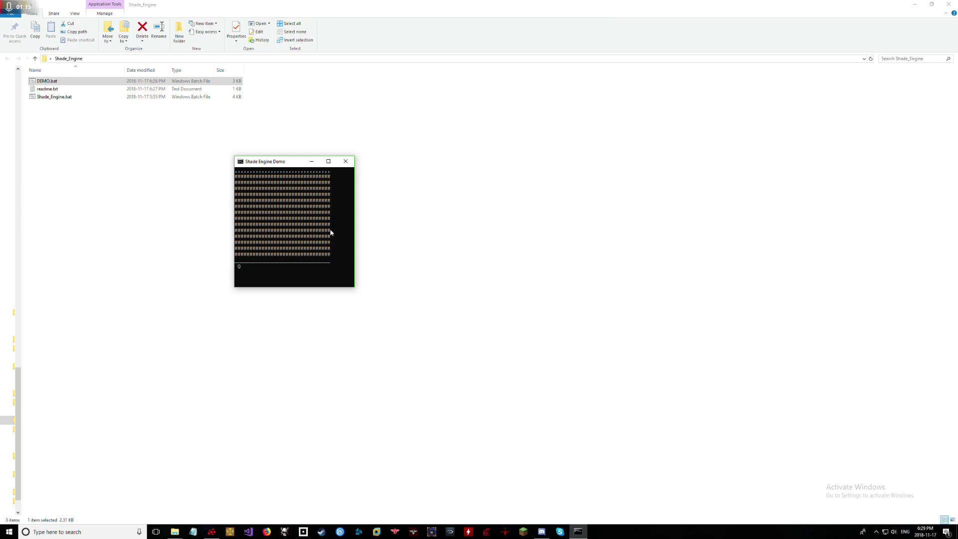
{"action": "key", "text": "q"}
{"action": "key", "text": "d"}
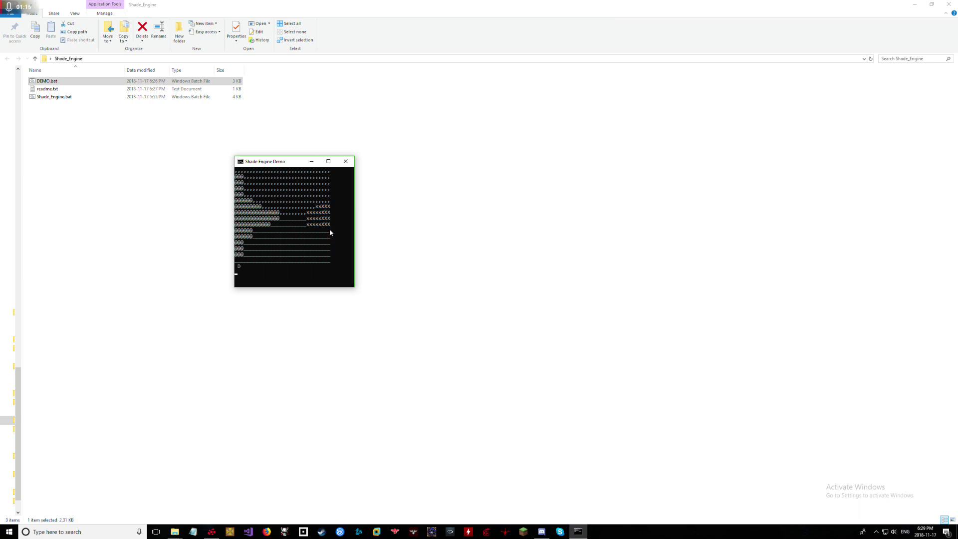
{"action": "key", "text": "d"}
{"action": "key", "text": "d"}
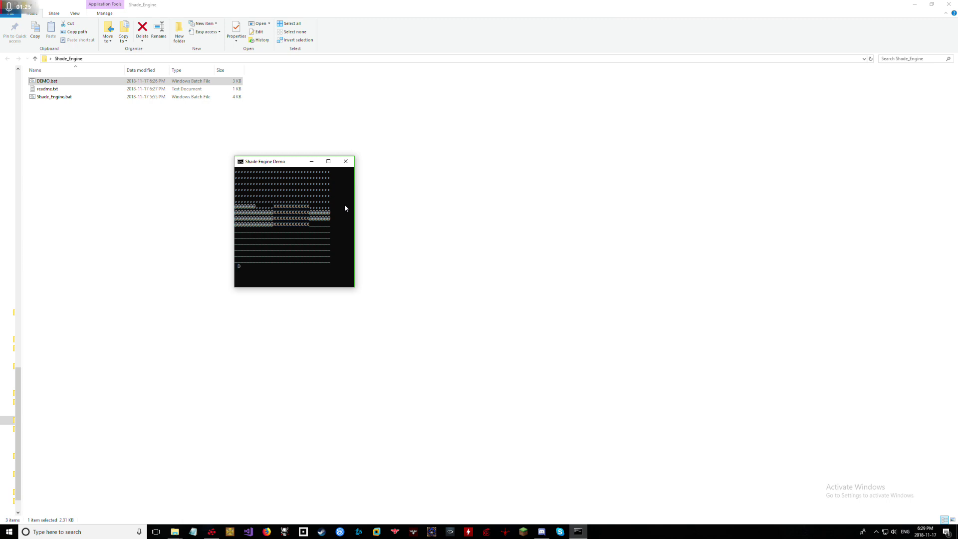
- Press A, D and Enter to bring the # wall into view
{"action": "key", "text": "a"}
{"action": "key", "text": "a"}
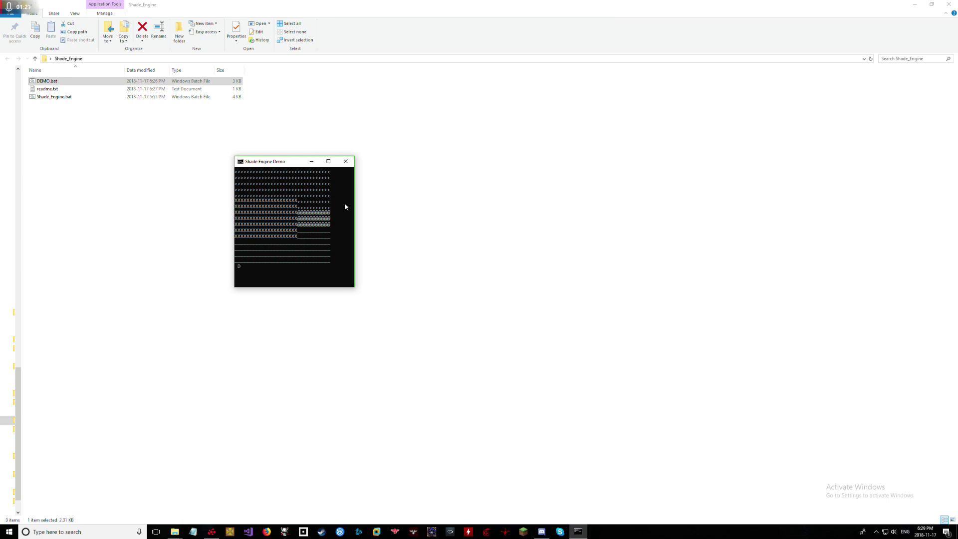
{"action": "key", "text": "d"}
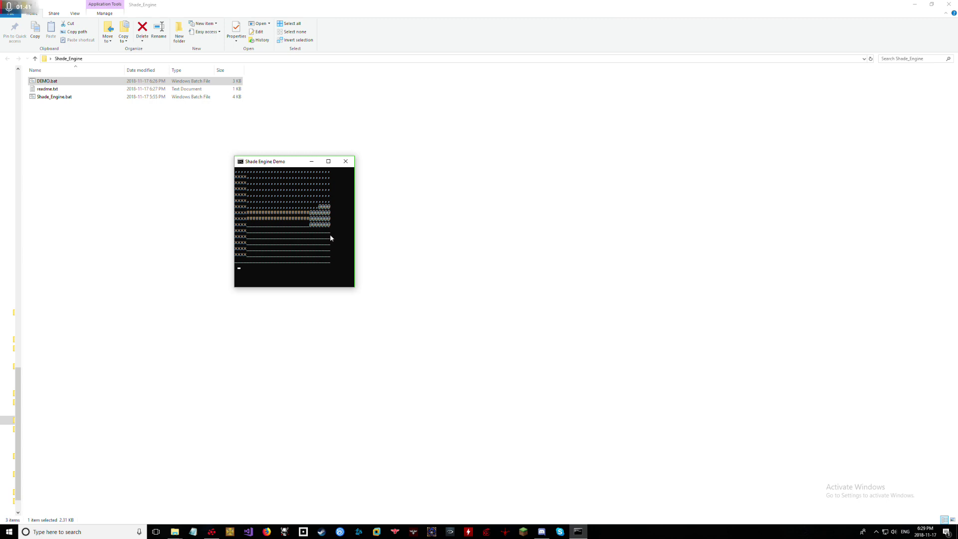
{"action": "type", "text": "w"}
{"action": "key", "text": "Return"}
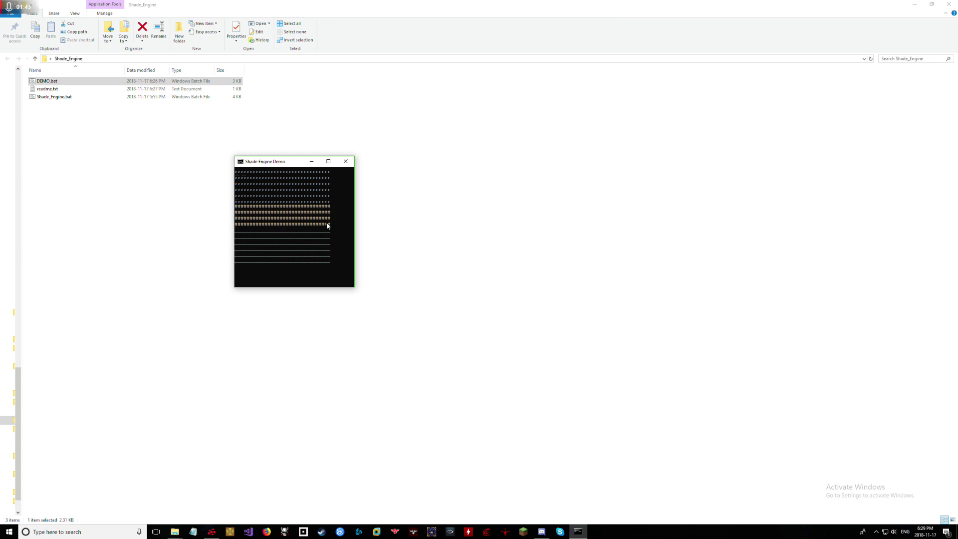
{"action": "type", "text": "q"}
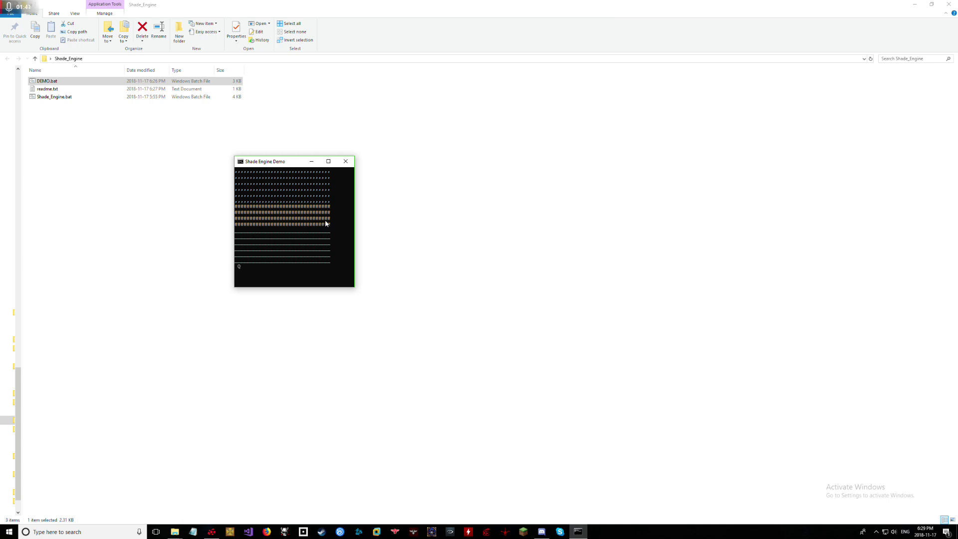